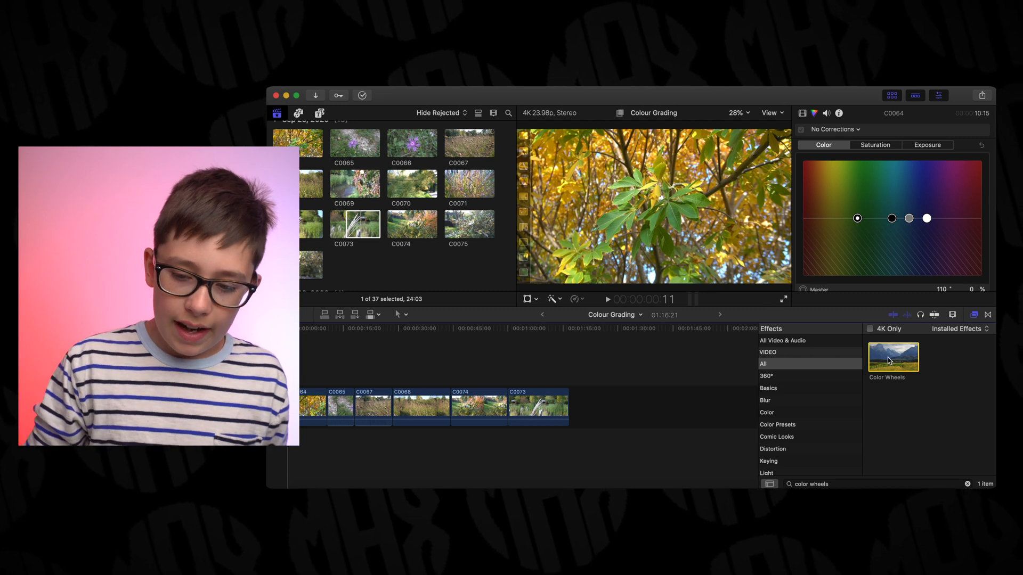
- Apply the Color Wheels effect to clips C0064 and C0065, and place the playhead at 3:17 in C0064
left_click_drag(887, 357, 308, 410)
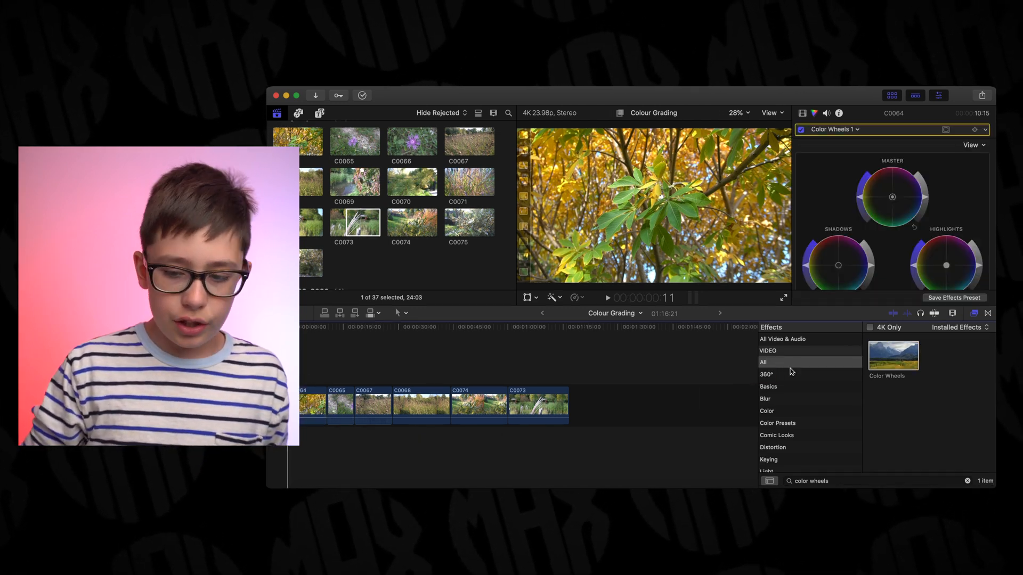
left_click_drag(893, 355, 344, 408)
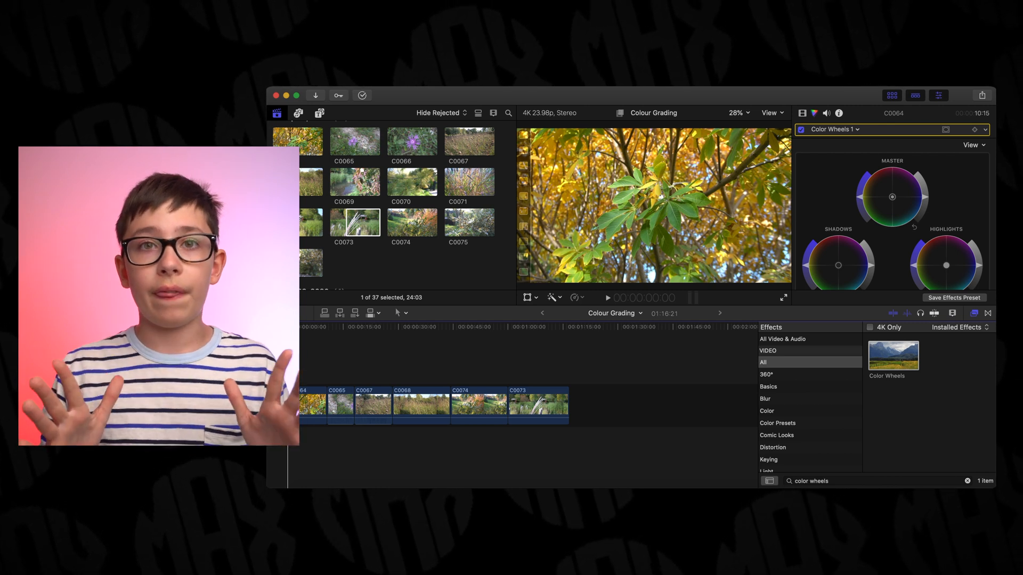
key("space")
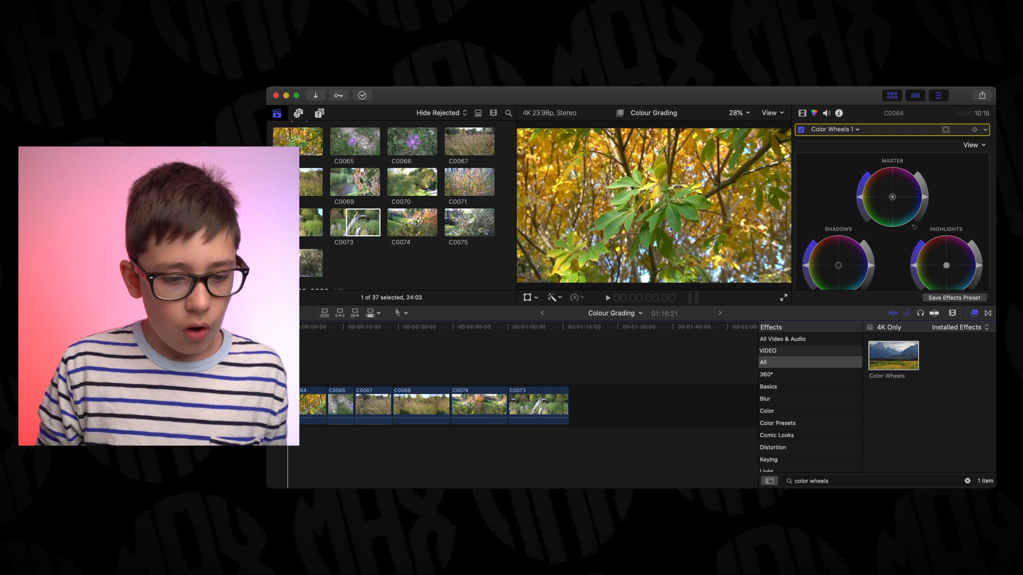
left_click(301, 367)
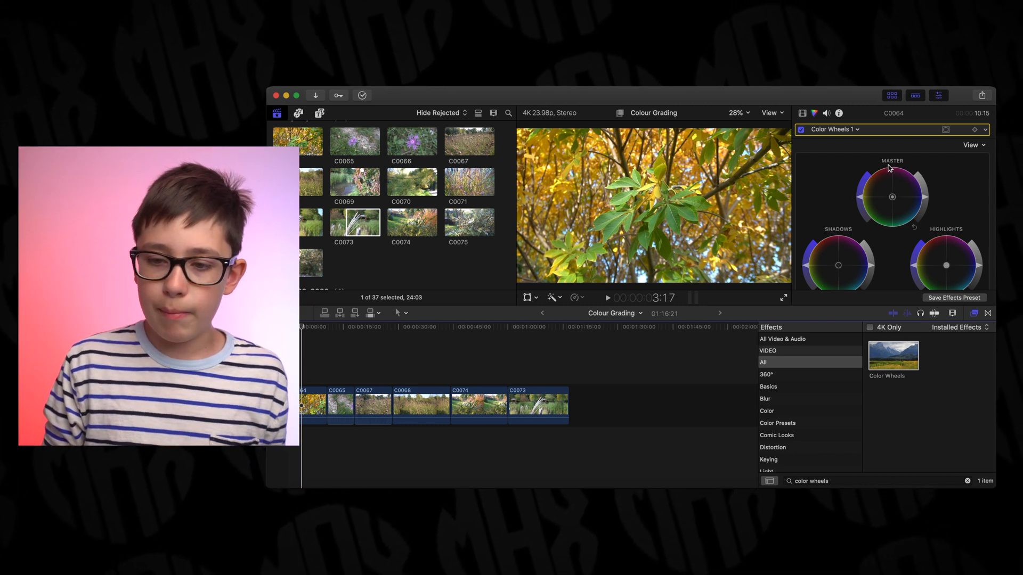
- Try tinting clip C0064 strongly magenta with the Master color wheel, and undo the tint
scroll(911, 208, "down", 2)
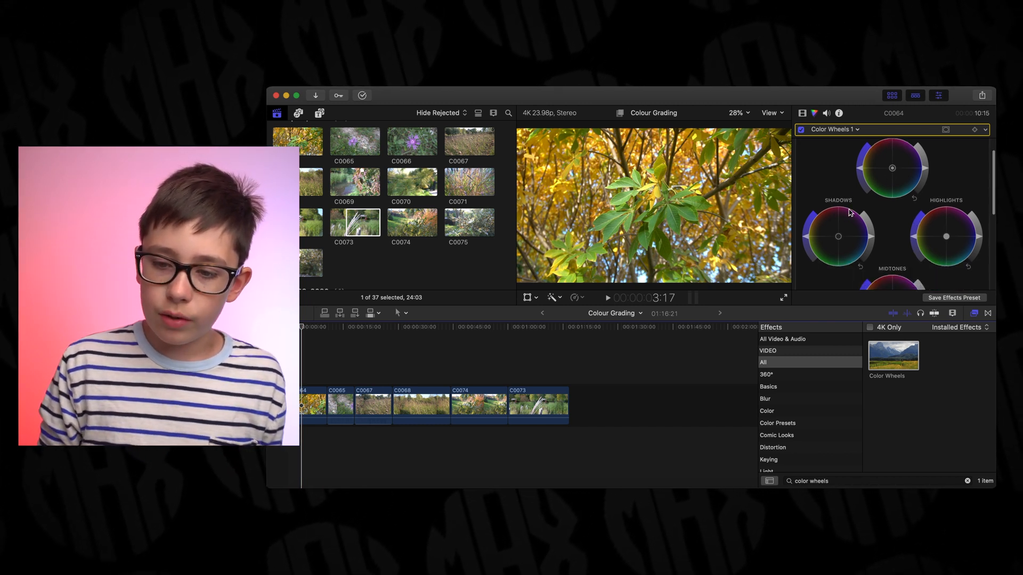
scroll(916, 210, "down", 4)
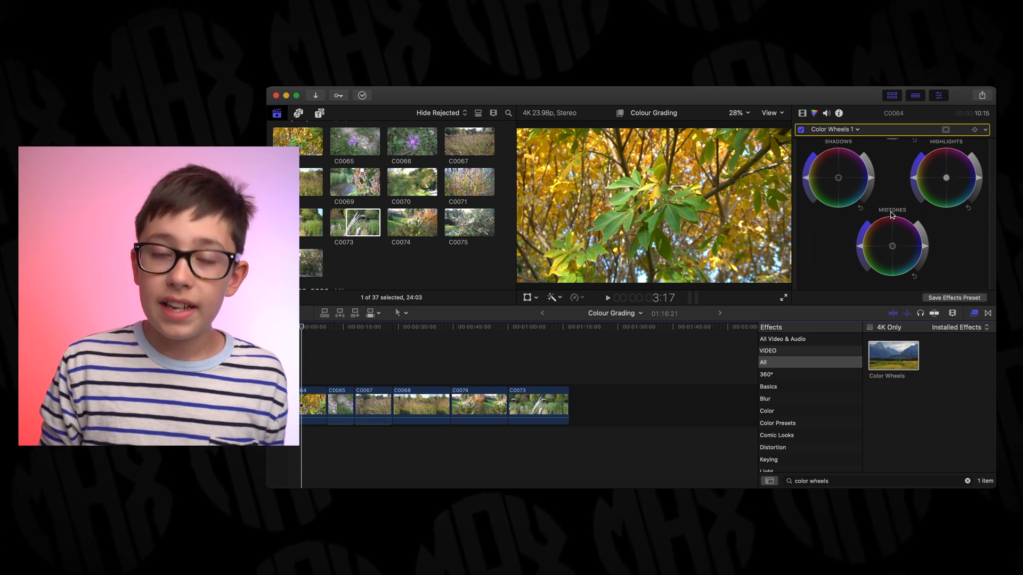
scroll(883, 220, "up", 6)
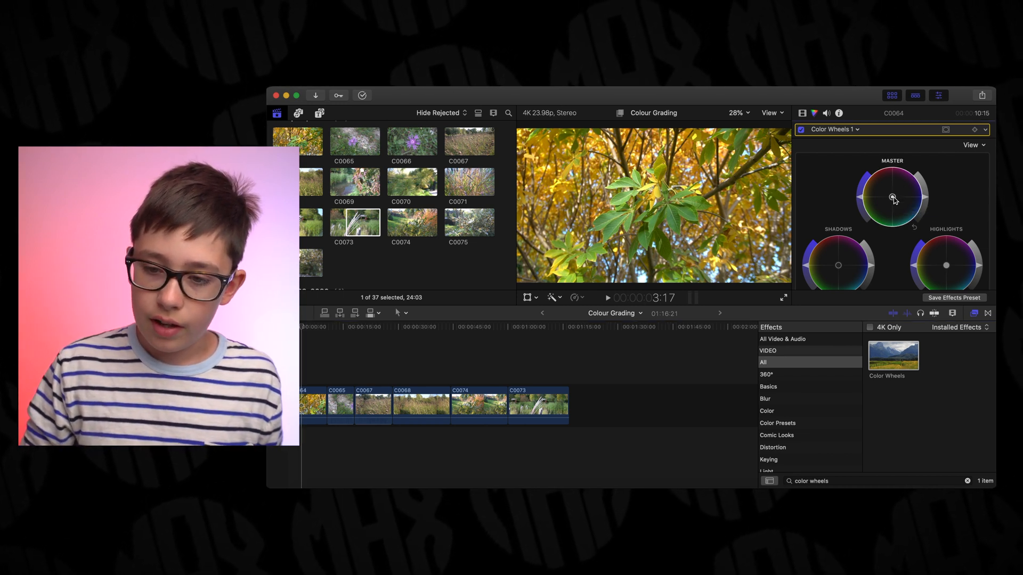
left_click_drag(909, 188, 923, 176)
left_click_drag(966, 144, 994, 100)
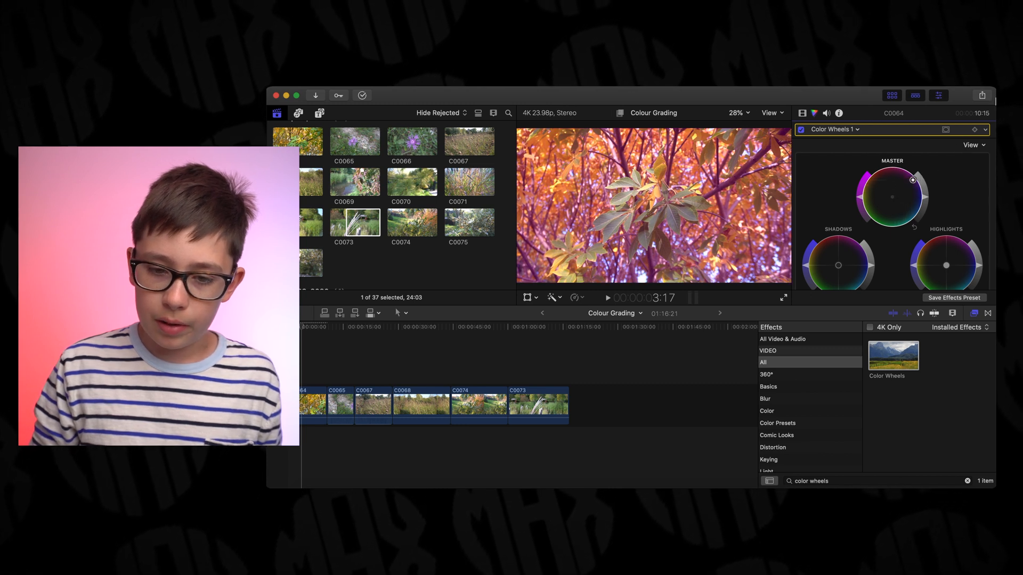
left_click_drag(911, 174, 912, 176)
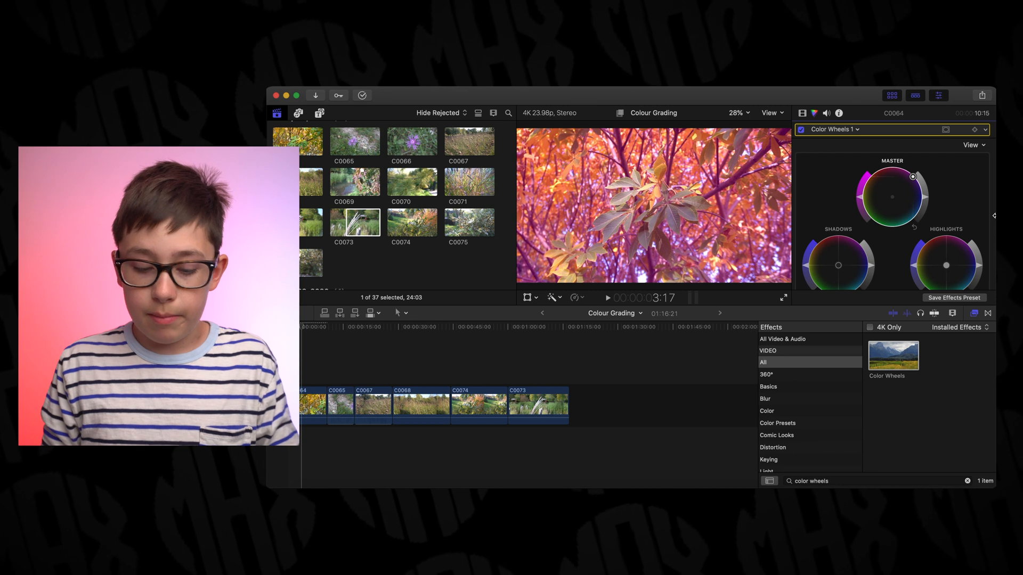
key("super+z")
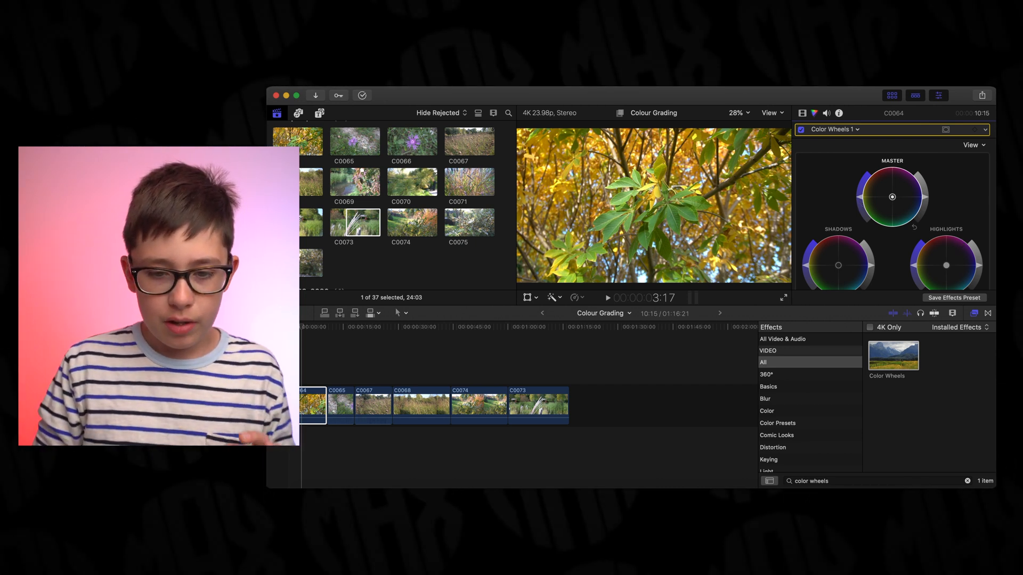
- Preview clip C0064 full screen, exit the preview, and return the playhead to the start of the clip
left_click(784, 298)
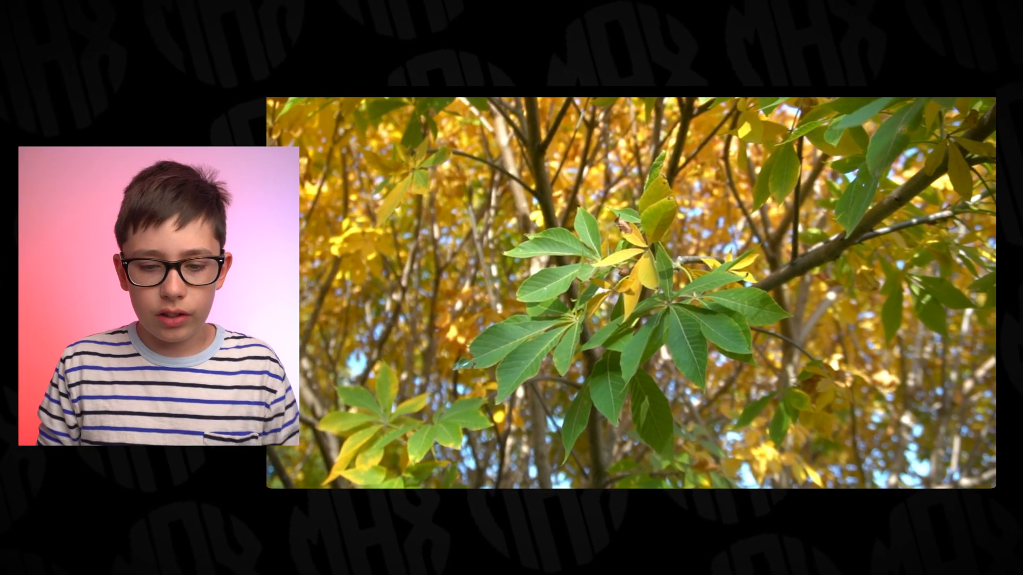
key("Escape")
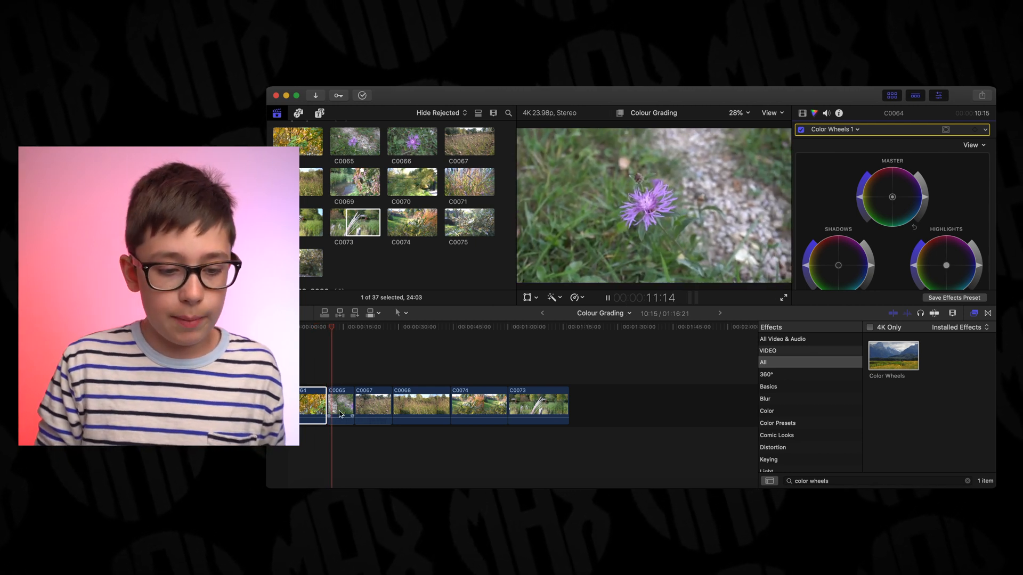
left_click(290, 362)
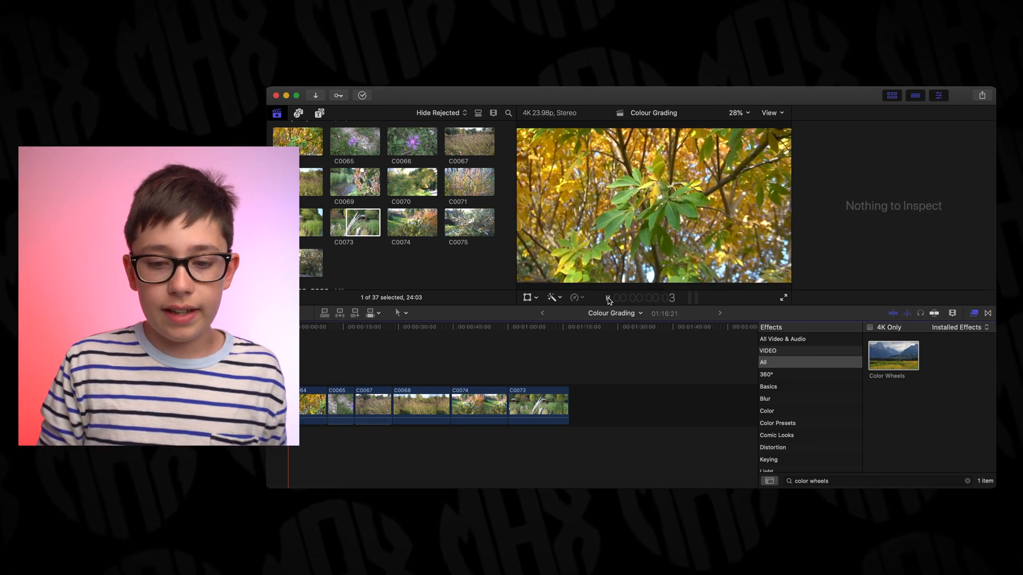
- Raise the Master saturation of clip C0064 and shift its Highlights wheel slightly toward orange
left_click(312, 405)
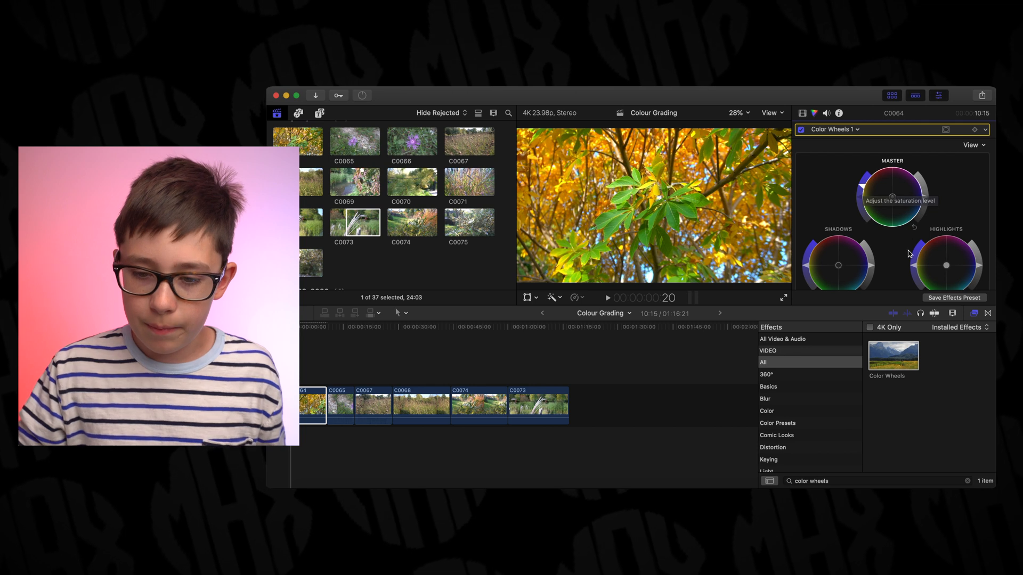
scroll(909, 253, "down", 3)
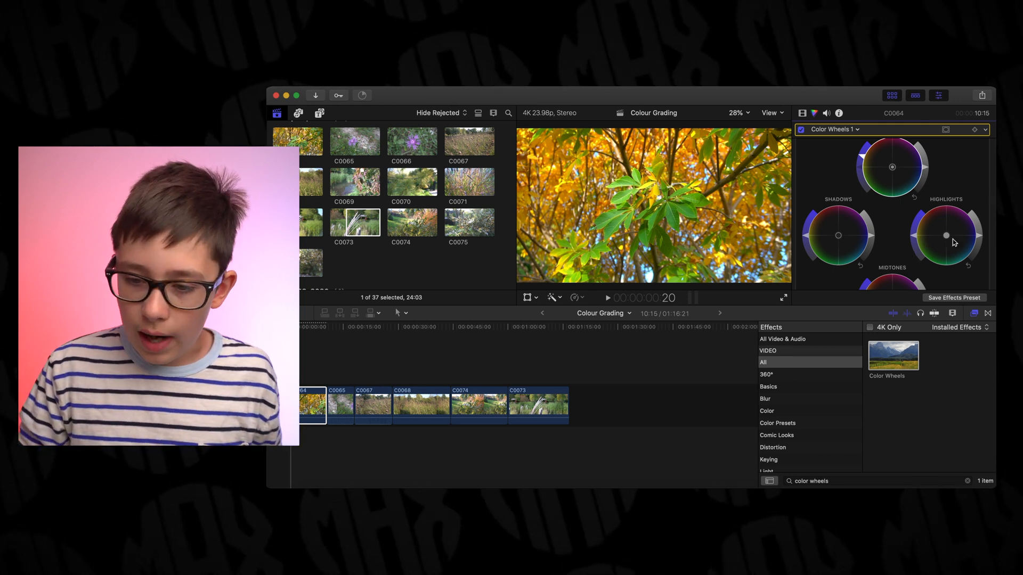
left_click_drag(948, 237, 937, 230)
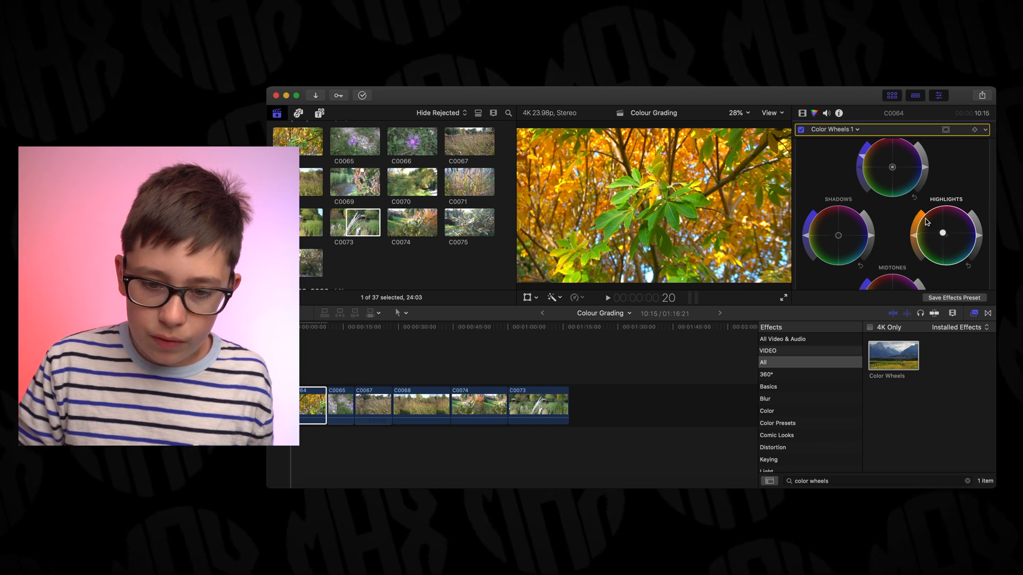
left_click_drag(908, 196, 923, 216)
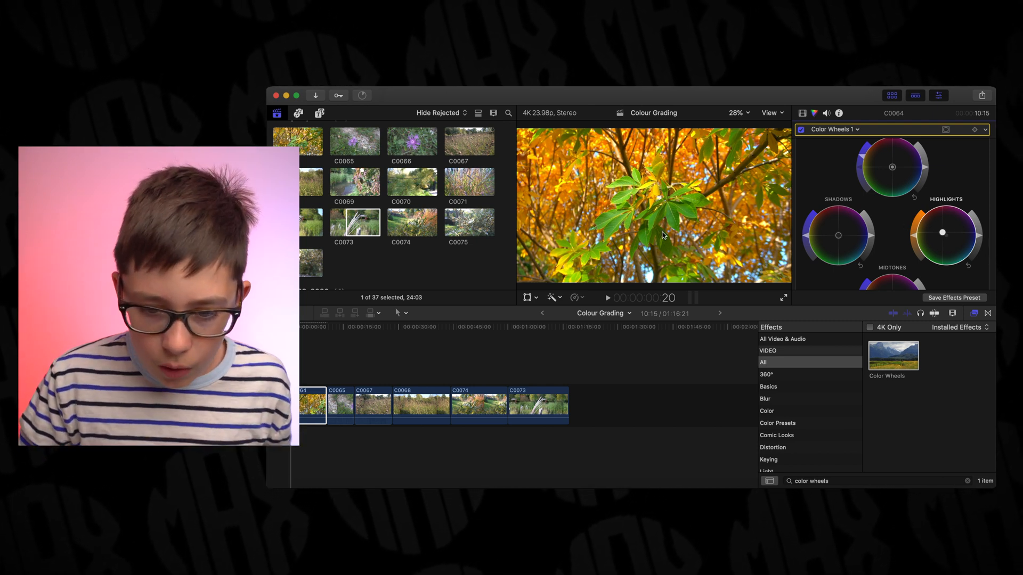
- Set the color temperature of clip C0064's Color Wheels correction to about 4631
scroll(866, 242, "down", 5)
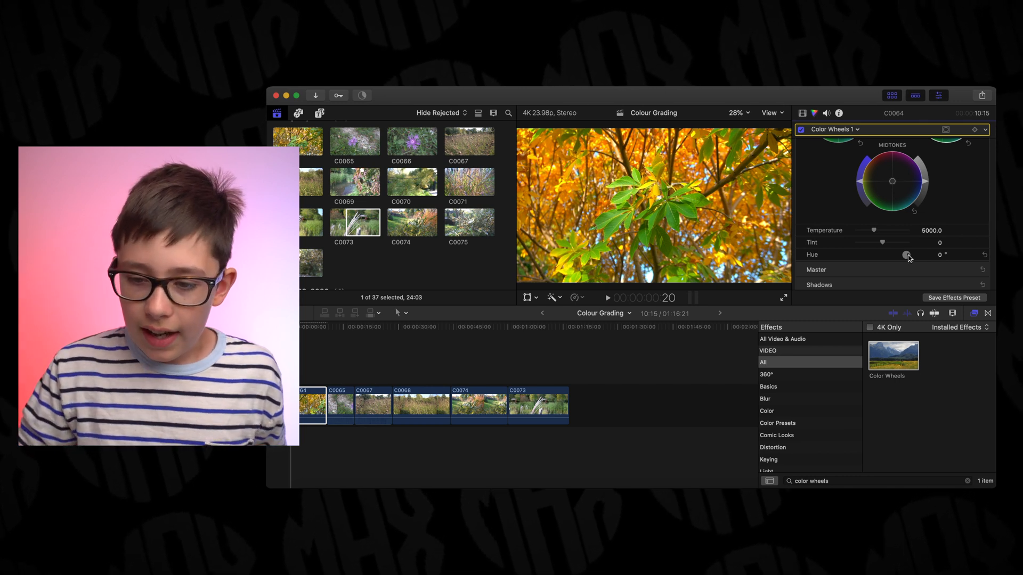
left_click_drag(885, 263, 931, 240)
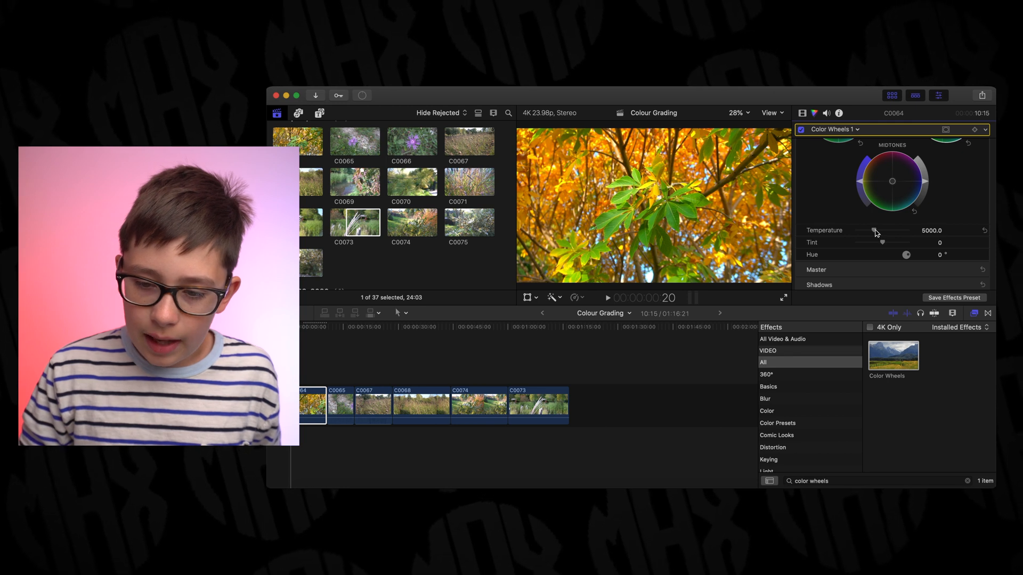
left_click_drag(874, 230, 866, 231)
key("super+z")
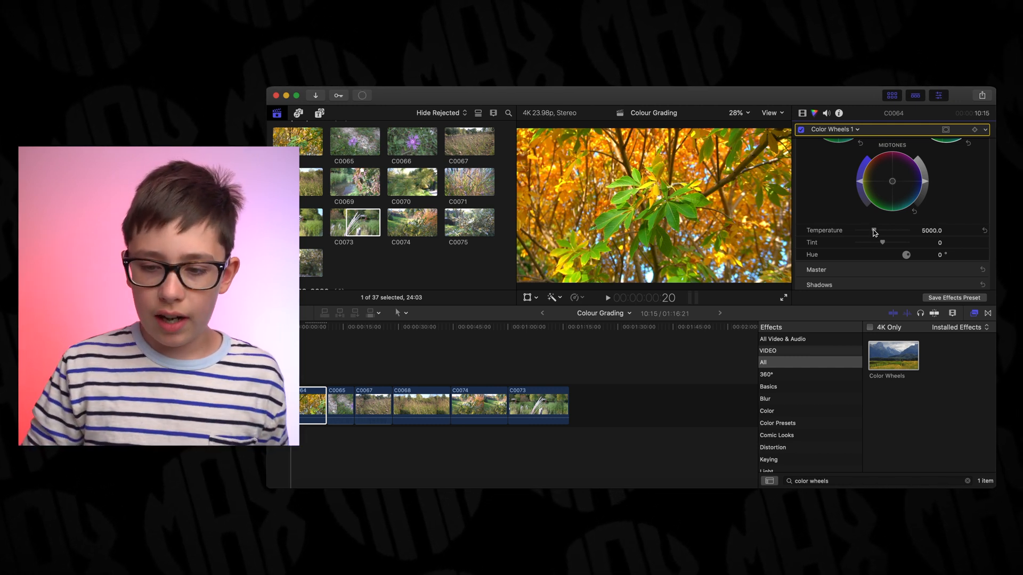
left_click_drag(873, 230, 872, 230)
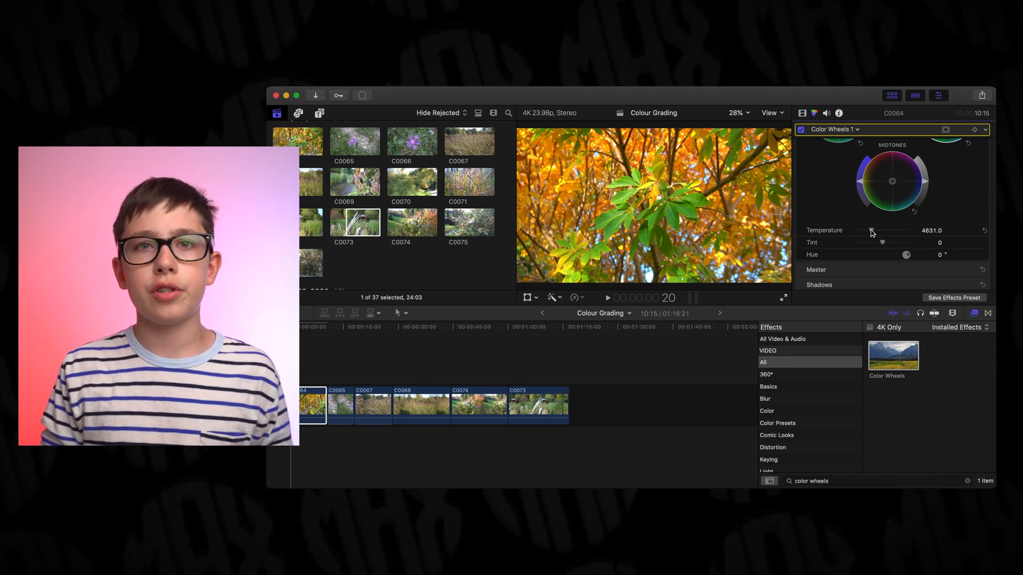
- Disable and re-enable the Color Wheels correction on C0064 to compare the clip before and after grading
scroll(871, 233, "up", 5)
left_click(801, 129)
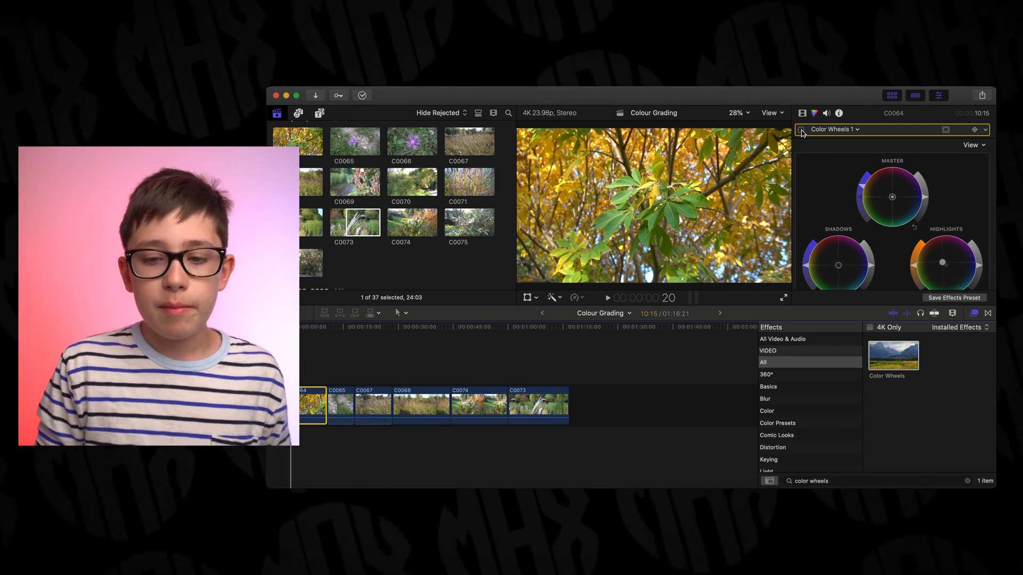
left_click(801, 130)
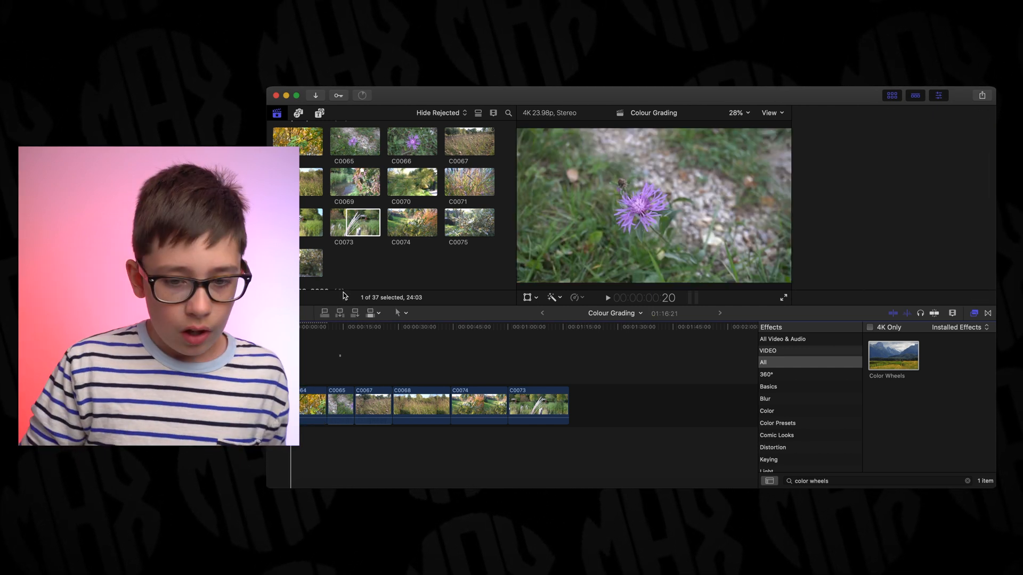
- Select the purple flower clip C0065 with the playhead at 13:13 and raise its Master saturation
left_click(339, 354)
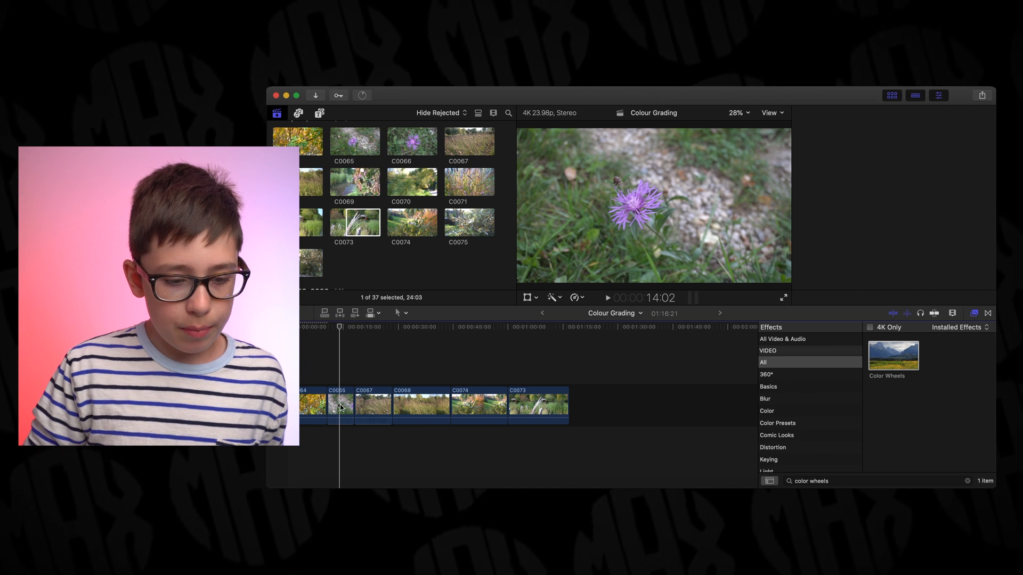
left_click(341, 407)
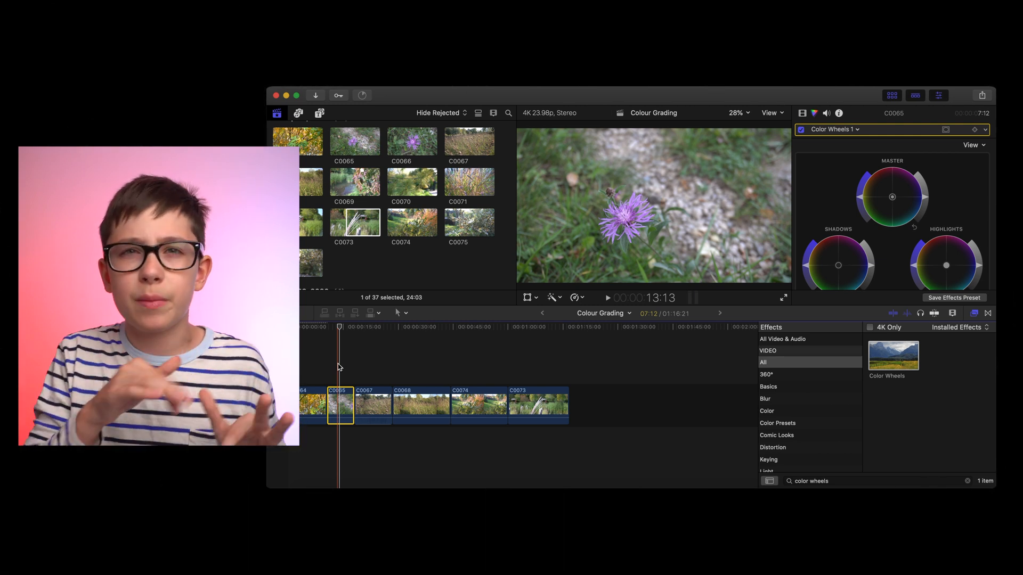
left_click(338, 364)
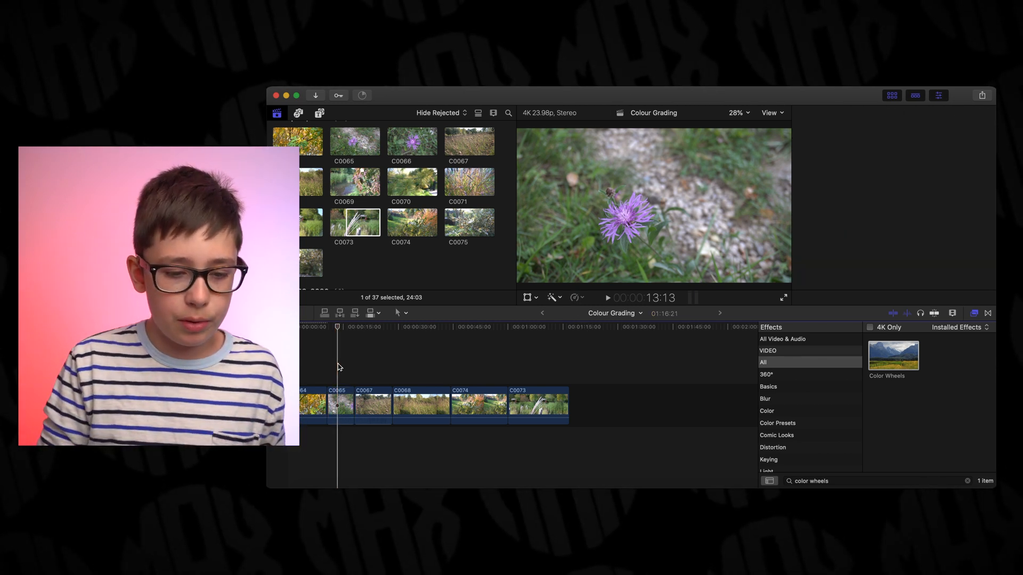
left_click(344, 403)
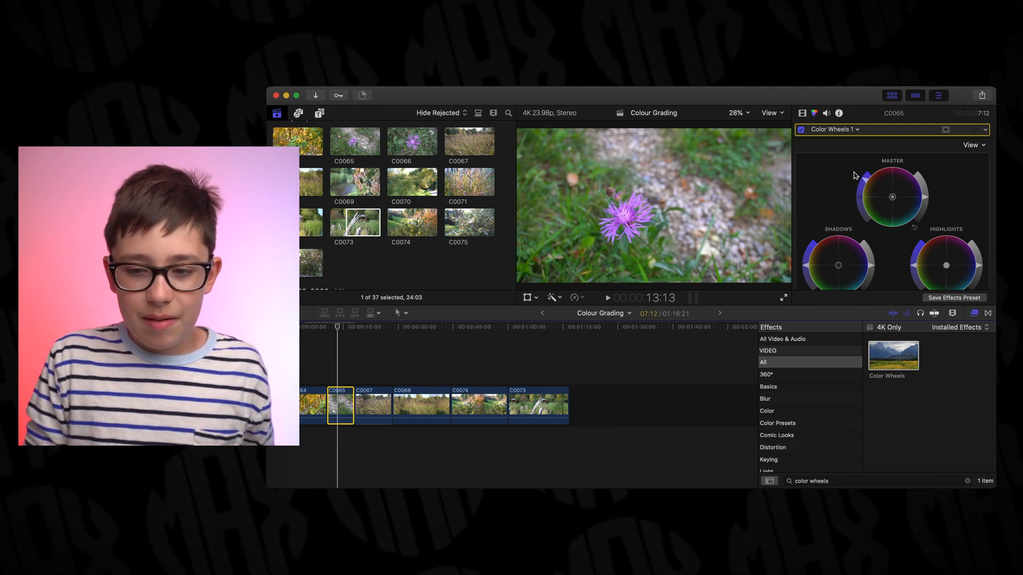
left_click(853, 171)
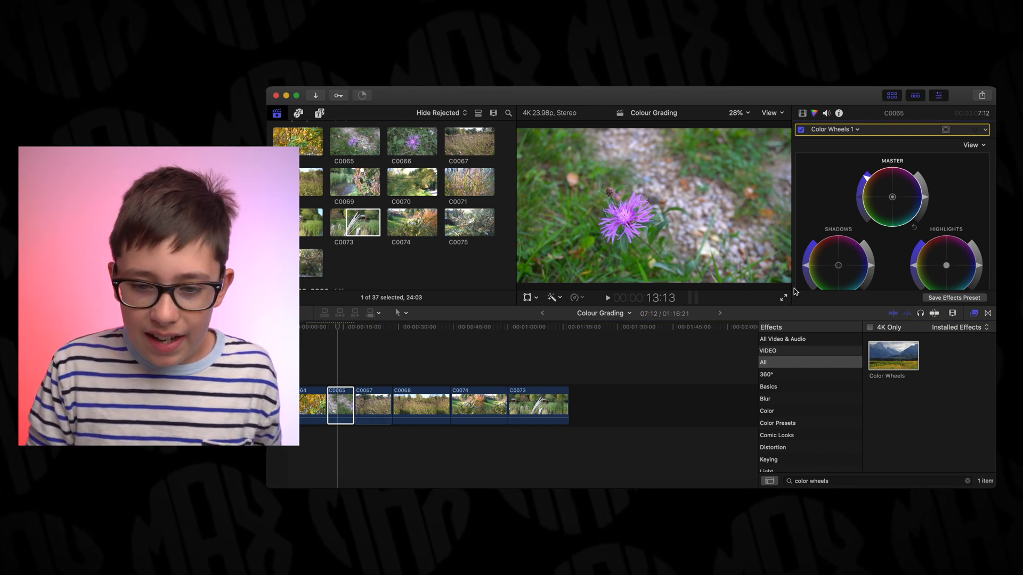
- Lower the Highlights and Shadows brightness of clip C0065 slightly, and raise its Midtones brightness a little
scroll(905, 242, "down", 2)
scroll(905, 241, "down", 2)
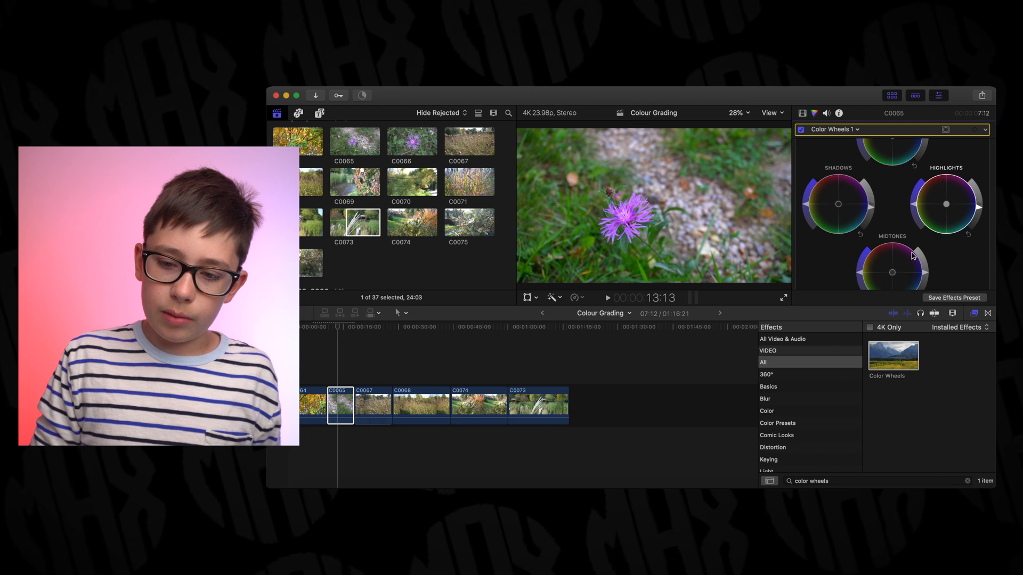
scroll(959, 223, "down", 2)
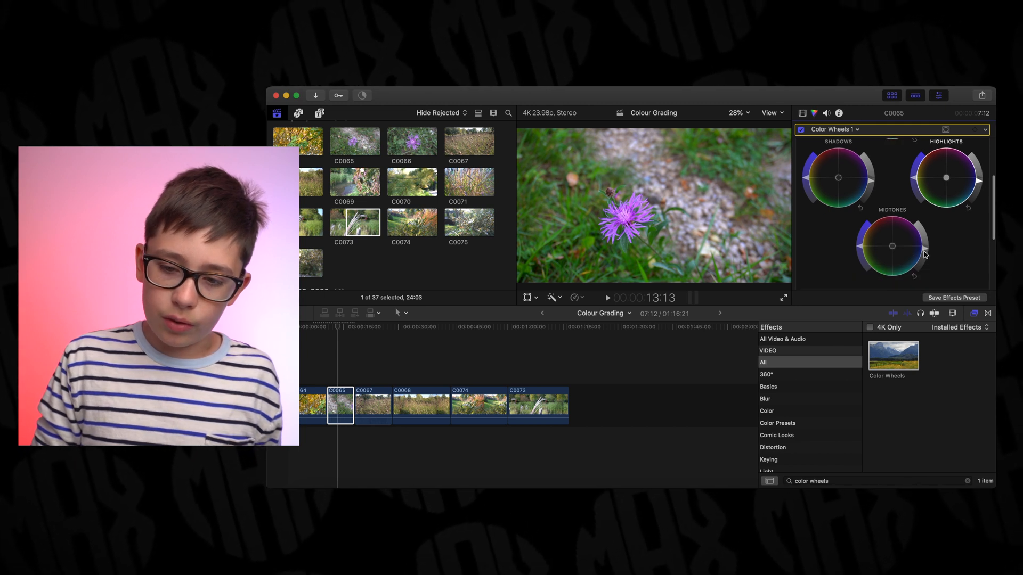
left_click_drag(923, 259, 925, 238)
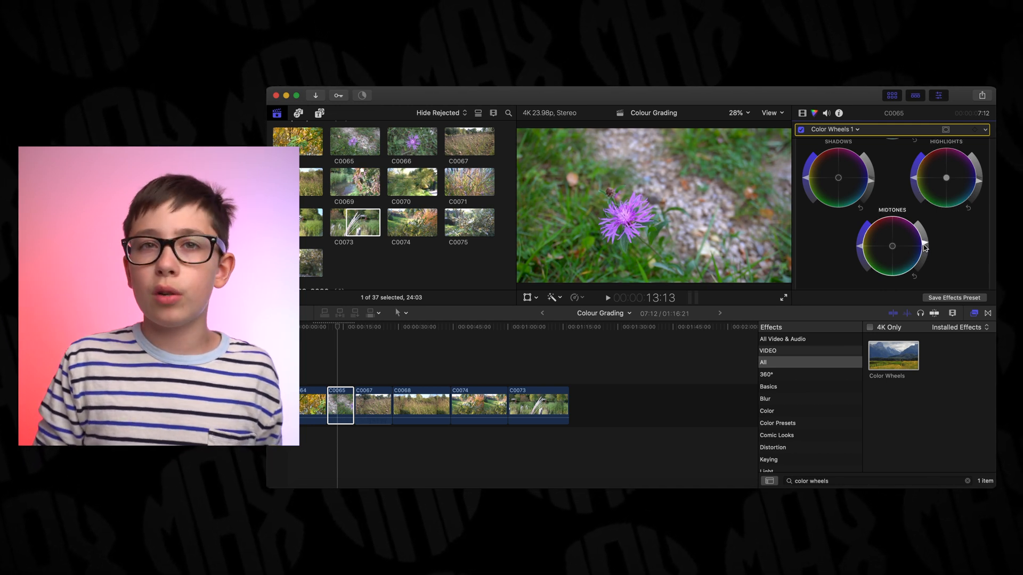
scroll(871, 197, "up", 2)
left_click_drag(871, 208, 871, 211)
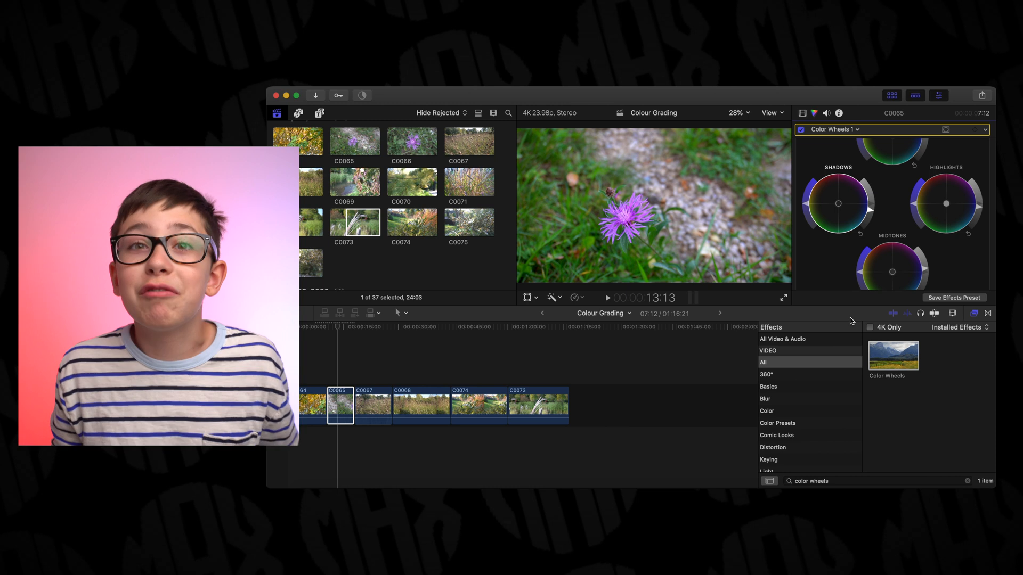
- Disable and re-enable the Color Wheels correction on C0065 to compare the flower shot before and after grading
left_click(802, 130)
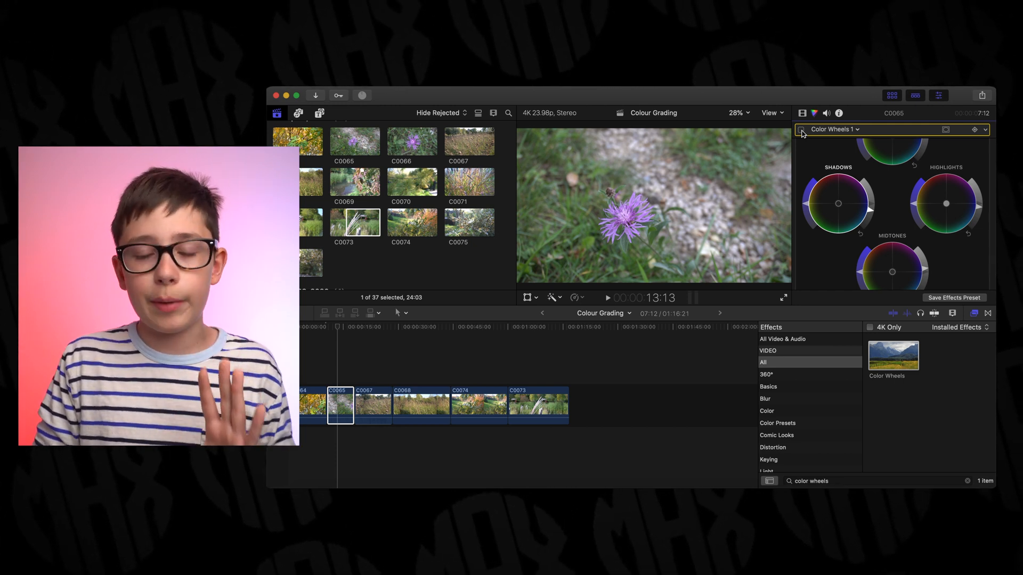
left_click(801, 130)
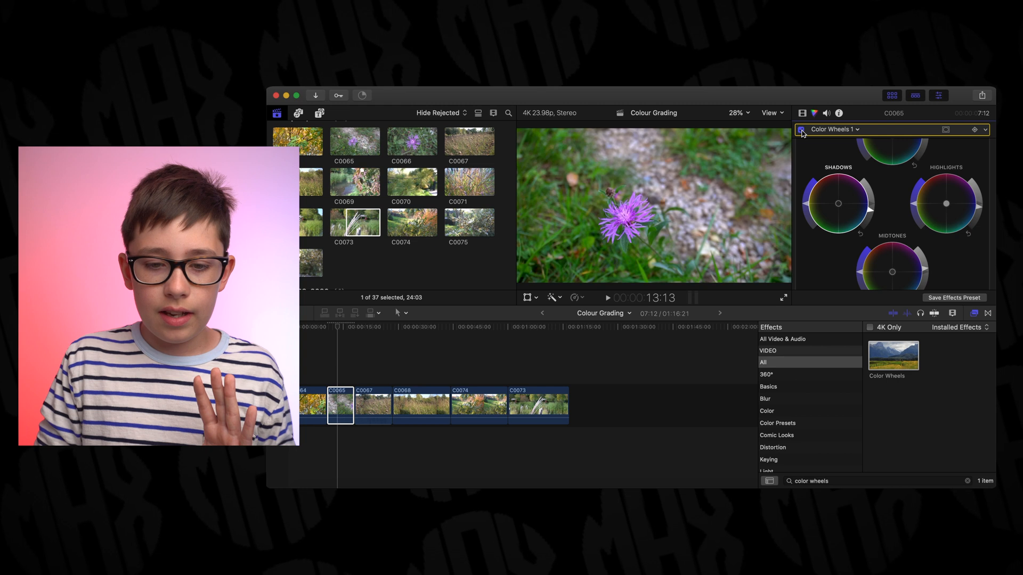
- Raise the Master saturation of clip C0067 with the playhead at 23:09, and toggle its Color Wheels correction off and on to compare
left_click(375, 354)
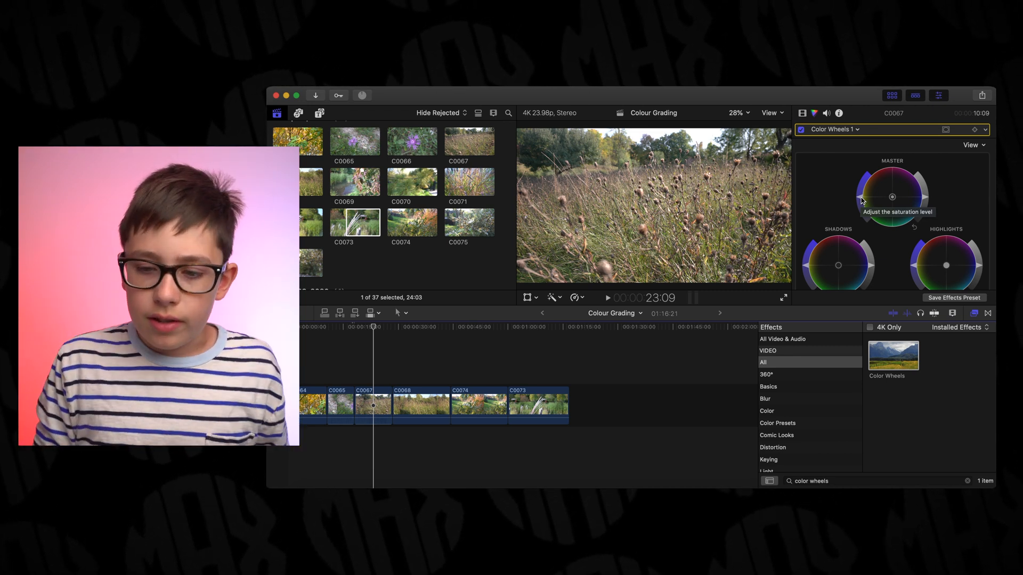
left_click_drag(861, 197, 865, 184)
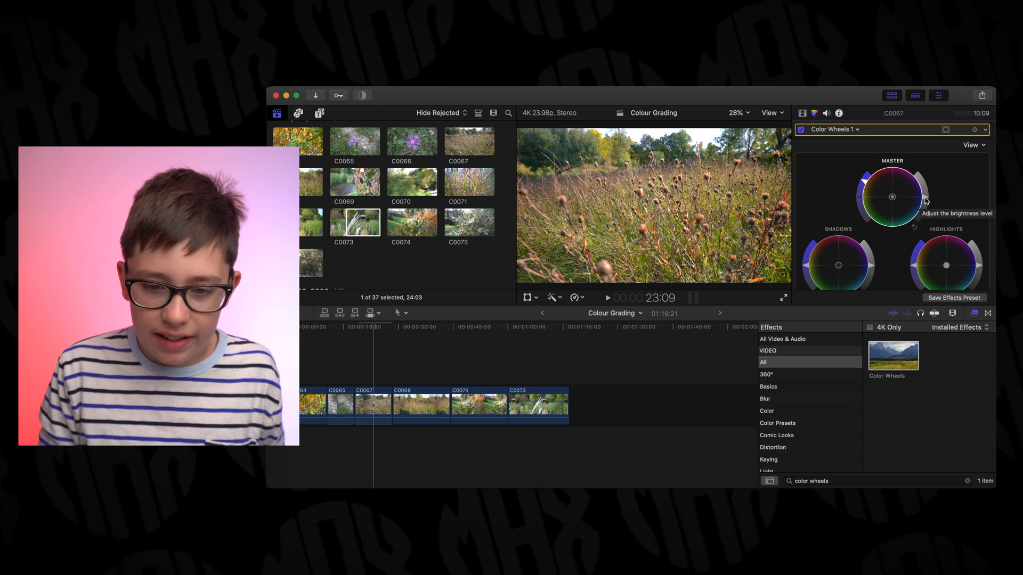
left_click(803, 131)
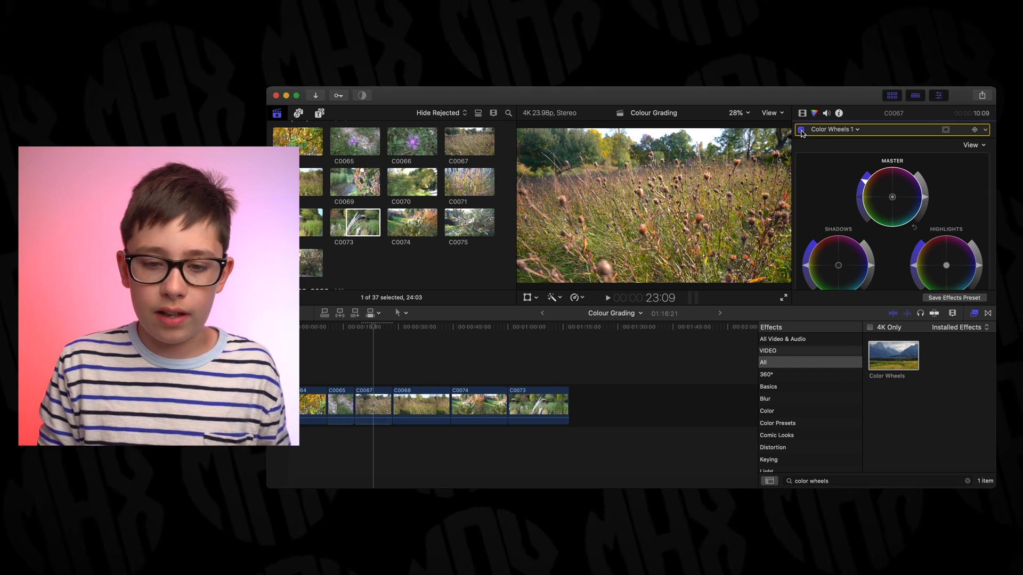
left_click(801, 130)
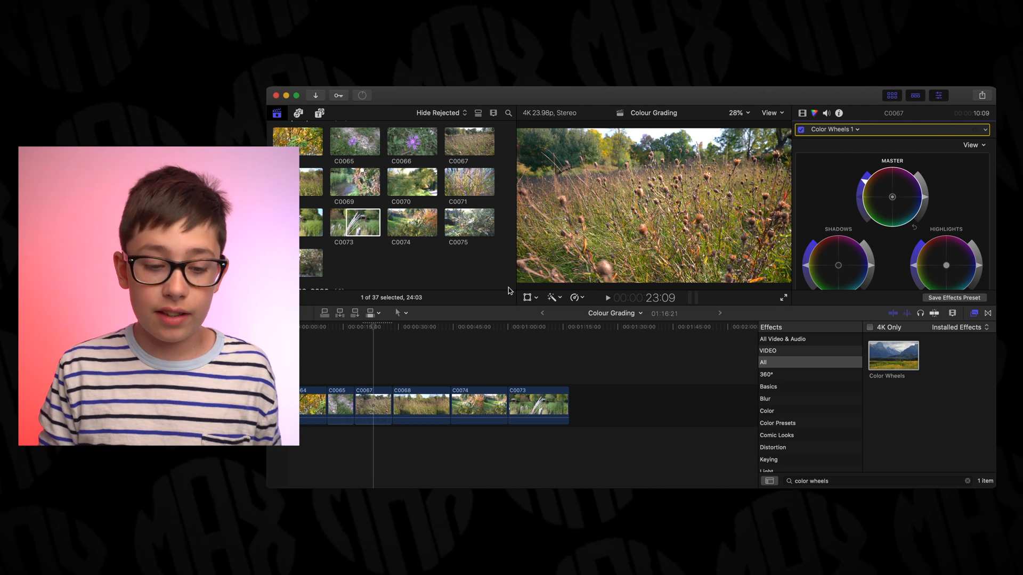
- Move the playhead to clip C0068 at 36:06 and raise its Master saturation
left_click(421, 378)
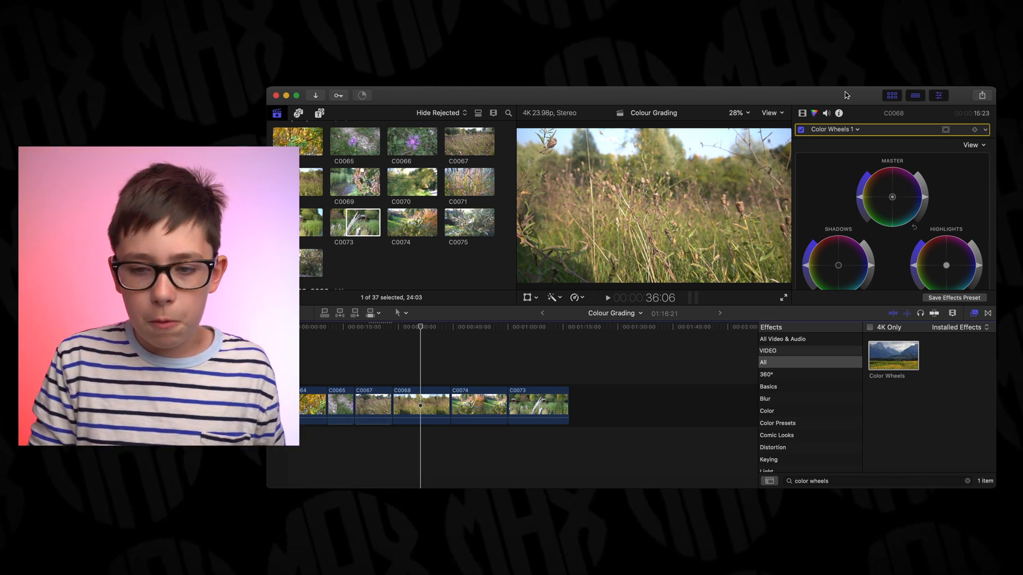
left_click_drag(861, 200, 864, 181)
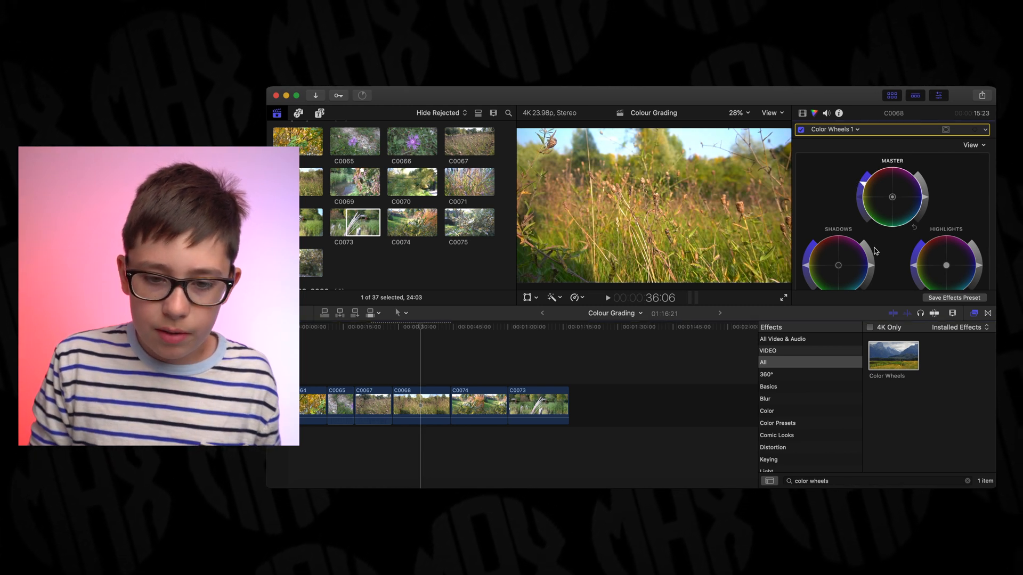
- Lower the Shadows brightness of clip C0068 and raise its Highlights brightness slightly
scroll(875, 251, "down", 2)
left_click_drag(871, 238, 868, 248)
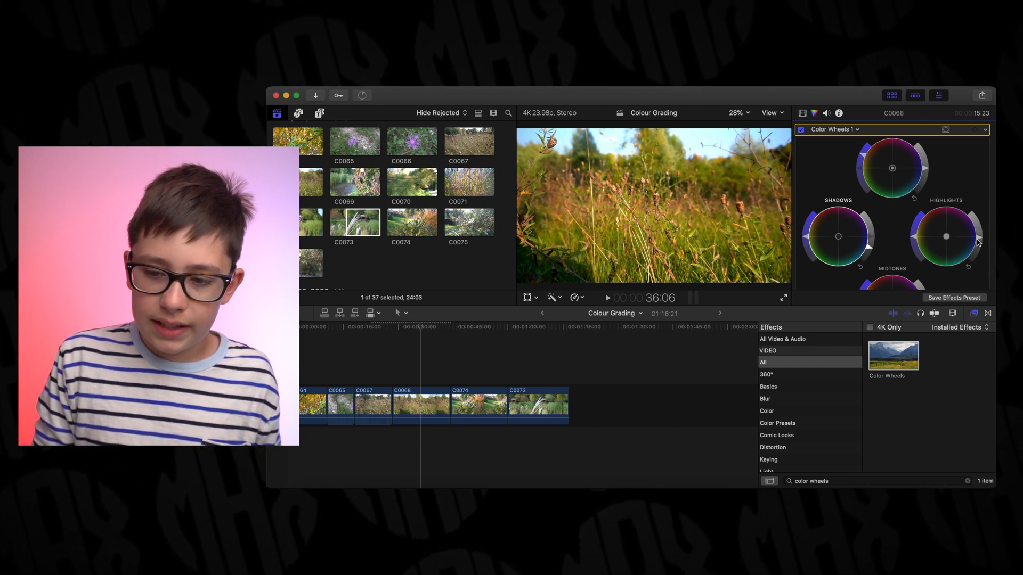
left_click_drag(978, 241, 981, 232)
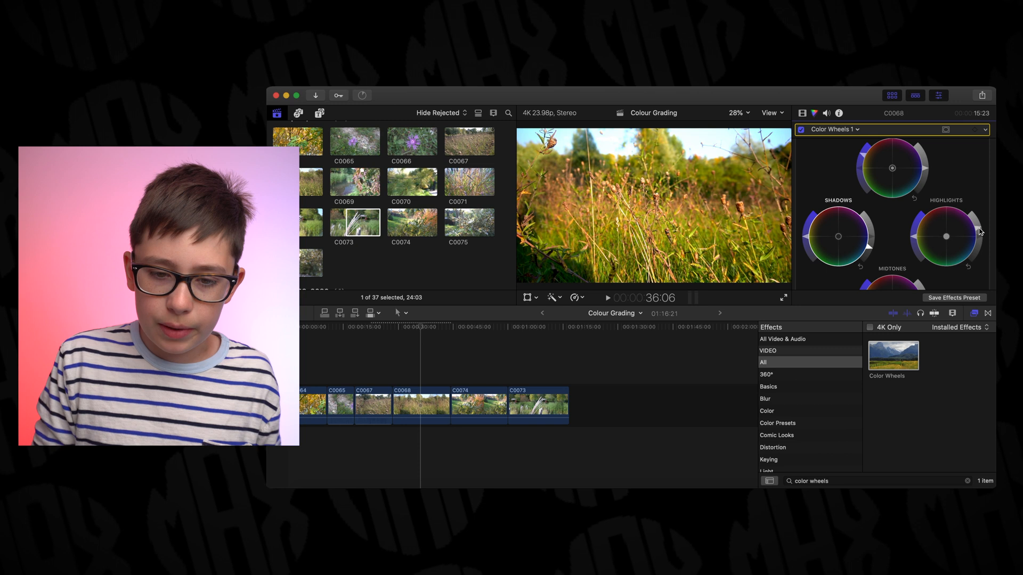
scroll(893, 259, "down", 3)
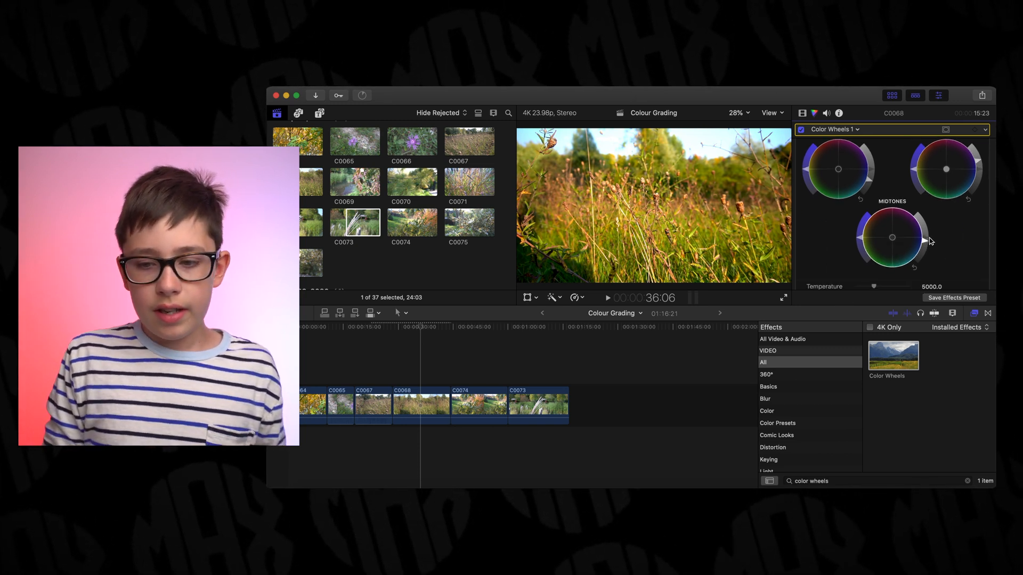
scroll(873, 212, "up", 2)
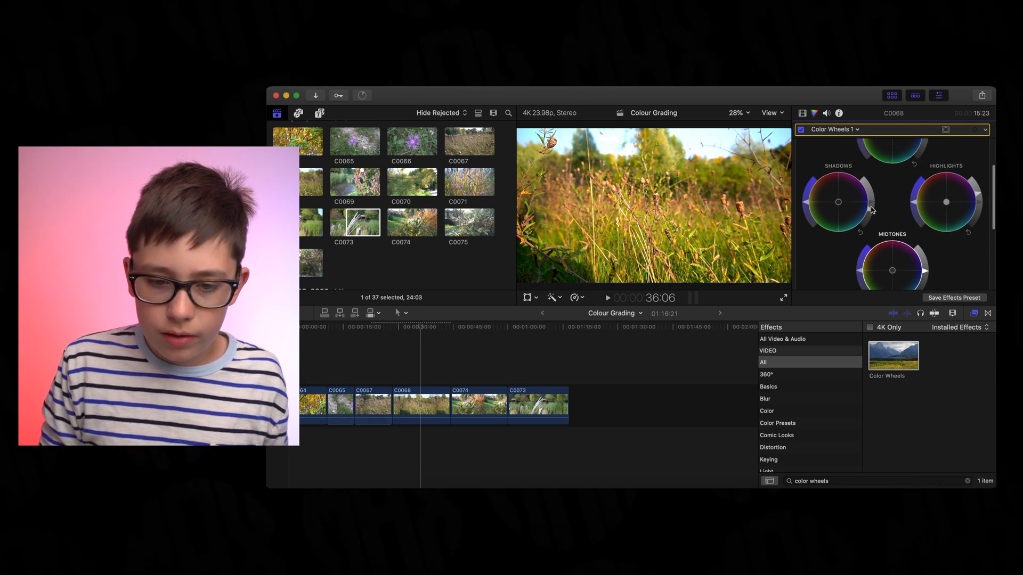
scroll(827, 159, "up", 3)
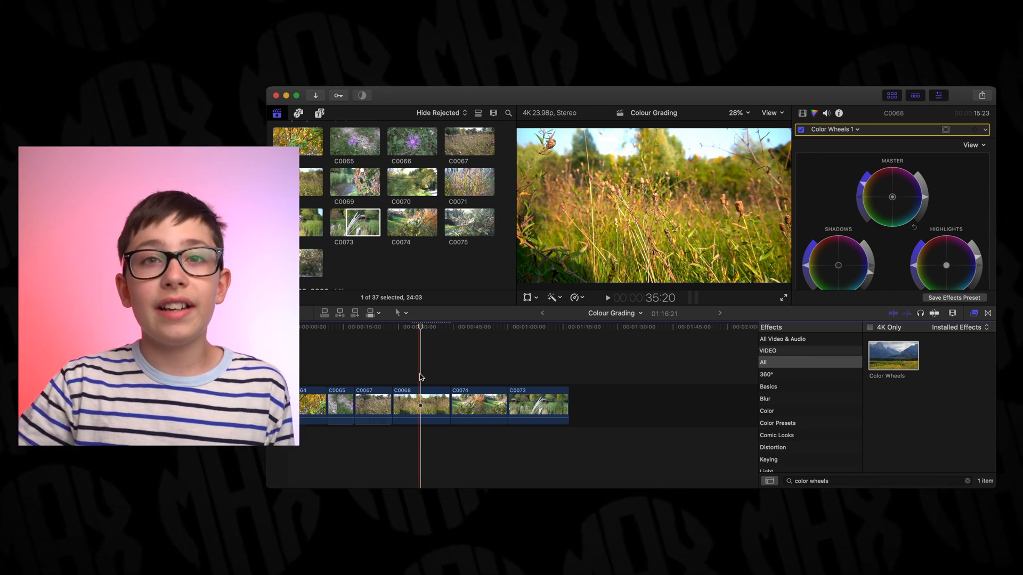
- Move the playhead to clip C0074, raise its Master saturation, and lower its Shadows brightness slightly at 51:05
left_click(469, 372)
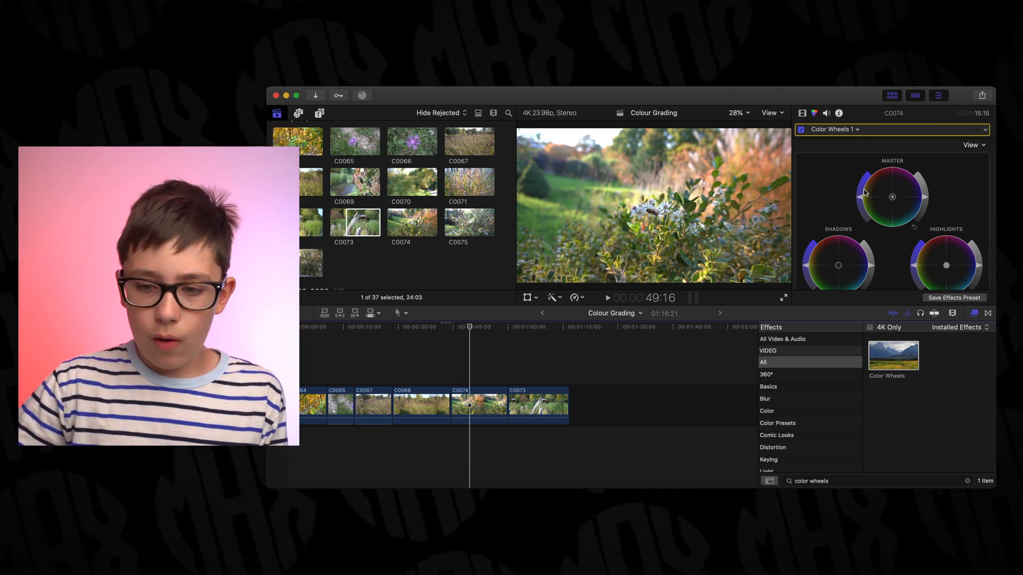
left_click_drag(863, 201, 862, 186)
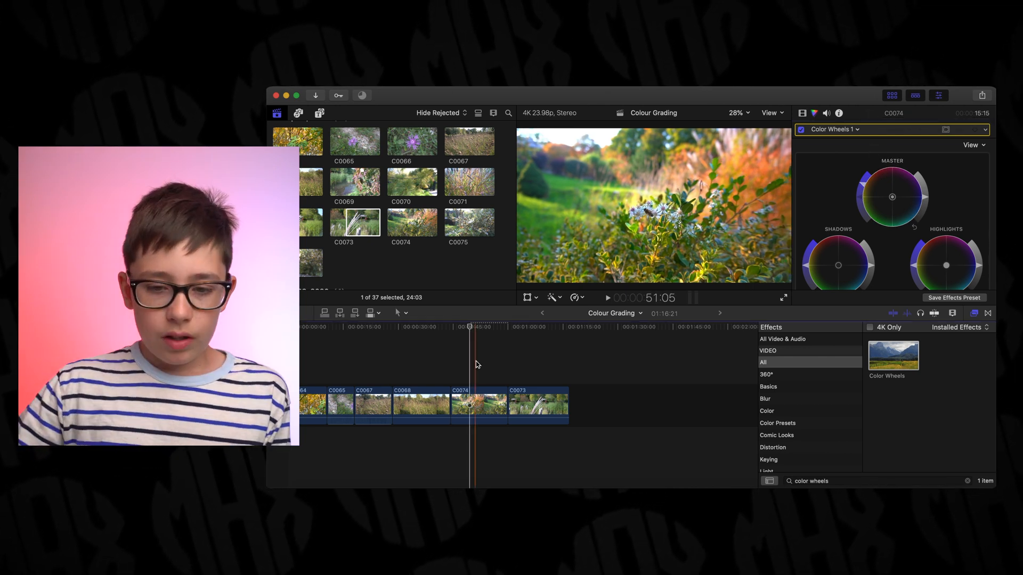
left_click(476, 364)
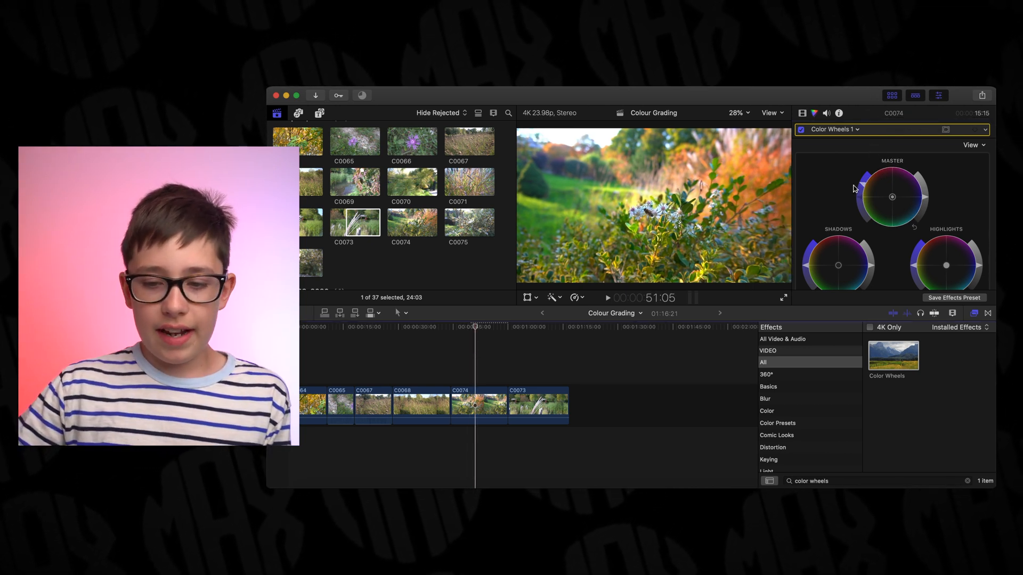
scroll(857, 192, "down", 2)
left_click_drag(872, 231, 869, 236)
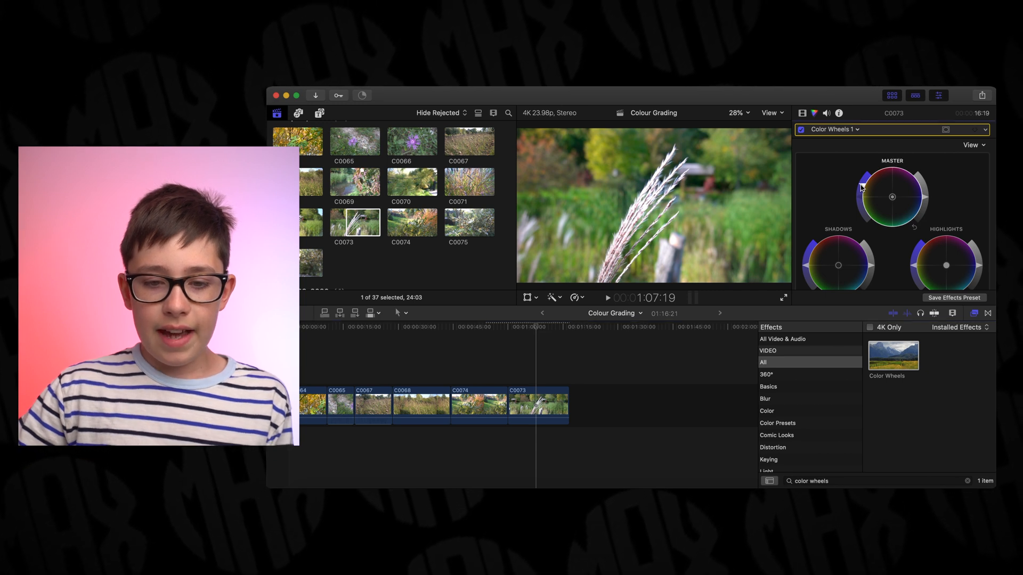
- Lower the Shadows brightness of the grass plume clip C0073 slightly, and return the playhead to the start of the timeline
scroll(882, 223, "down", 5)
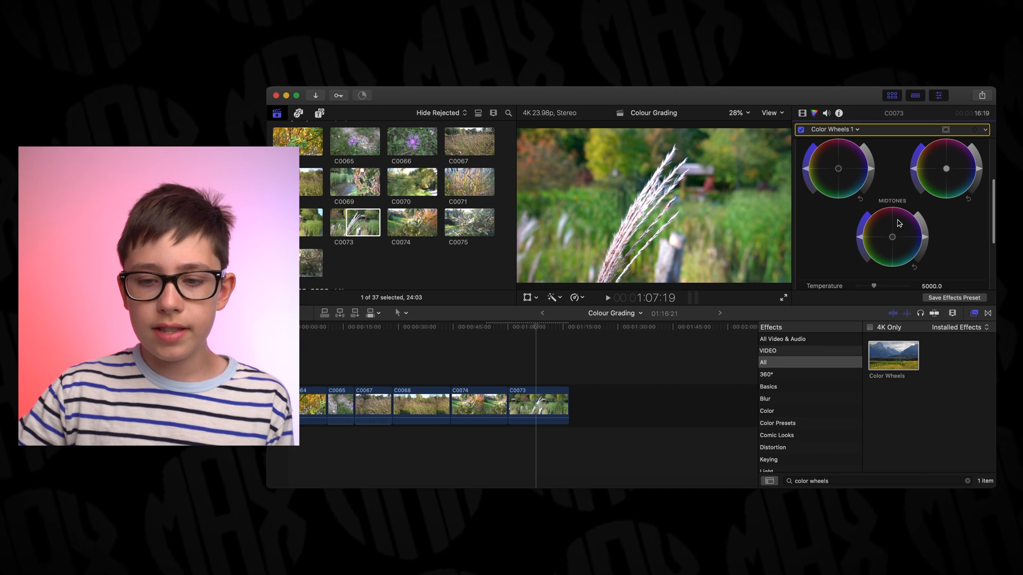
scroll(994, 207, "up", 2)
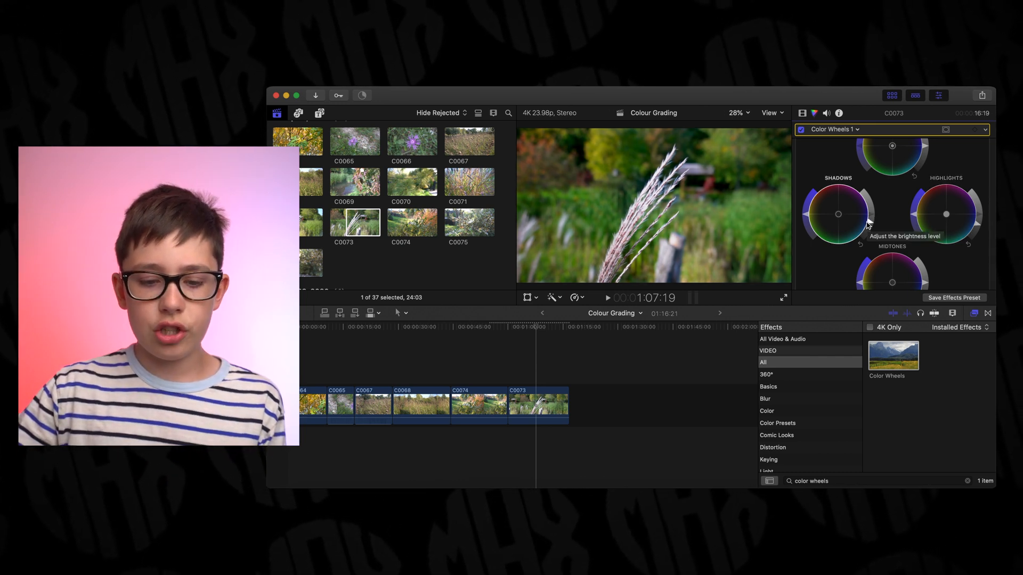
key("Home")
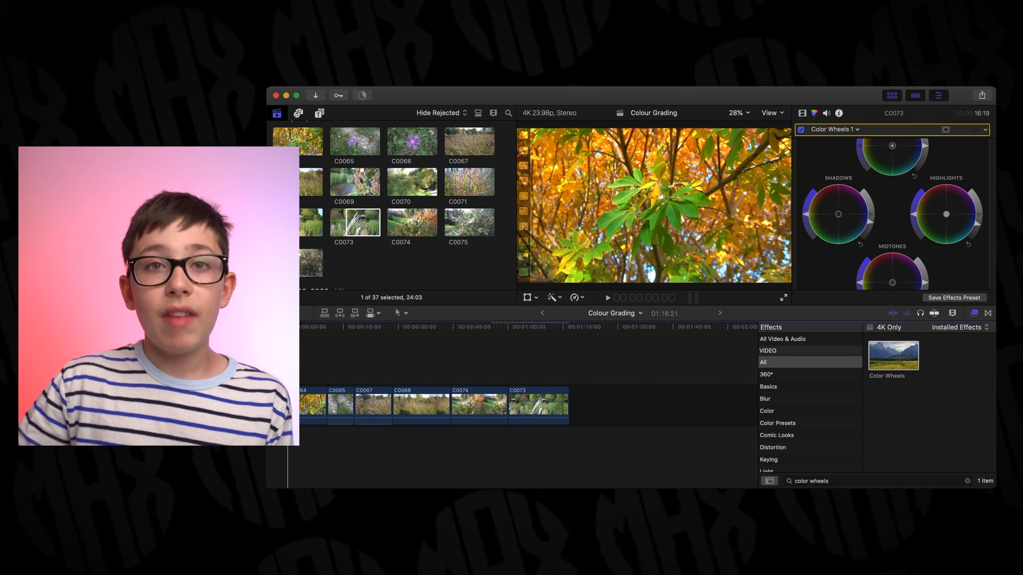